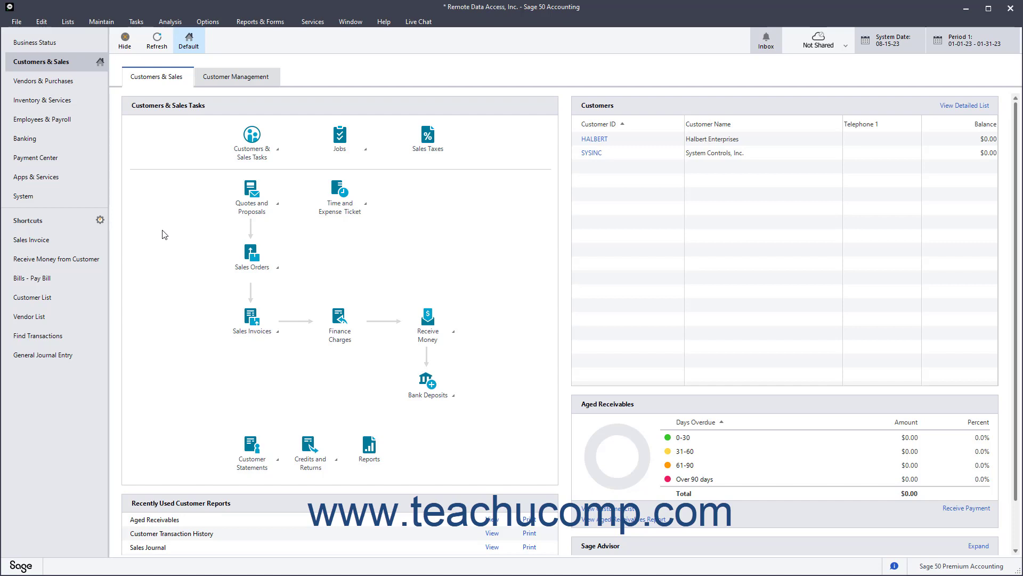
# Step: Create a new vendor record with ID MIOFFICE named Michigan Office Space Co
pyautogui.click(106, 23)
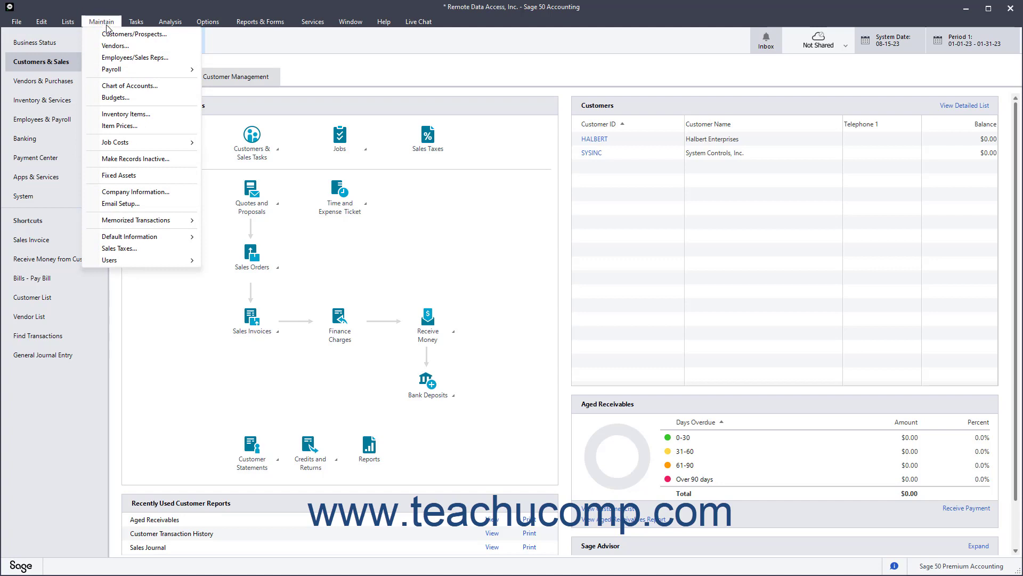
pyautogui.click(113, 46)
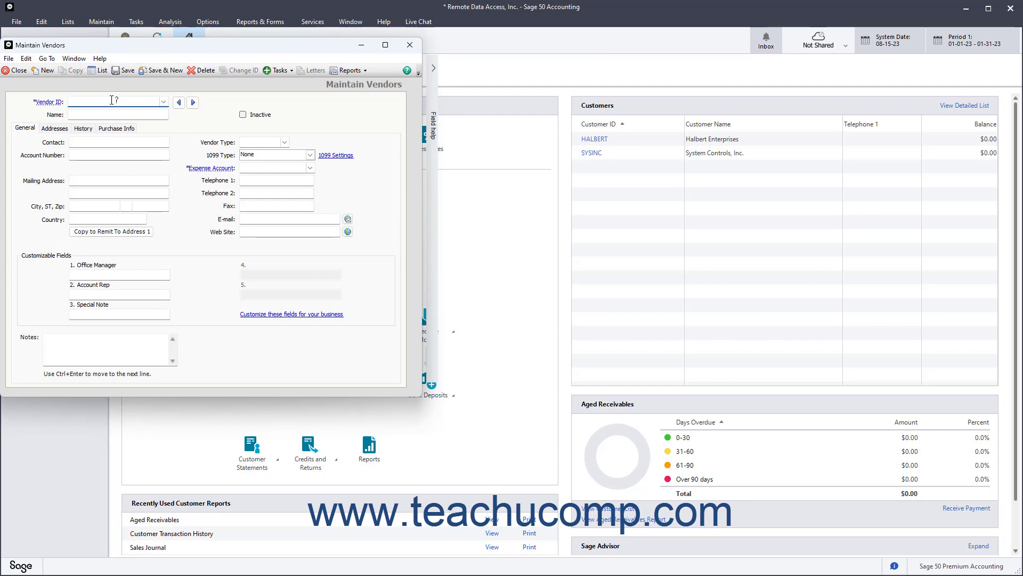
pyautogui.write('MIOFFICE')
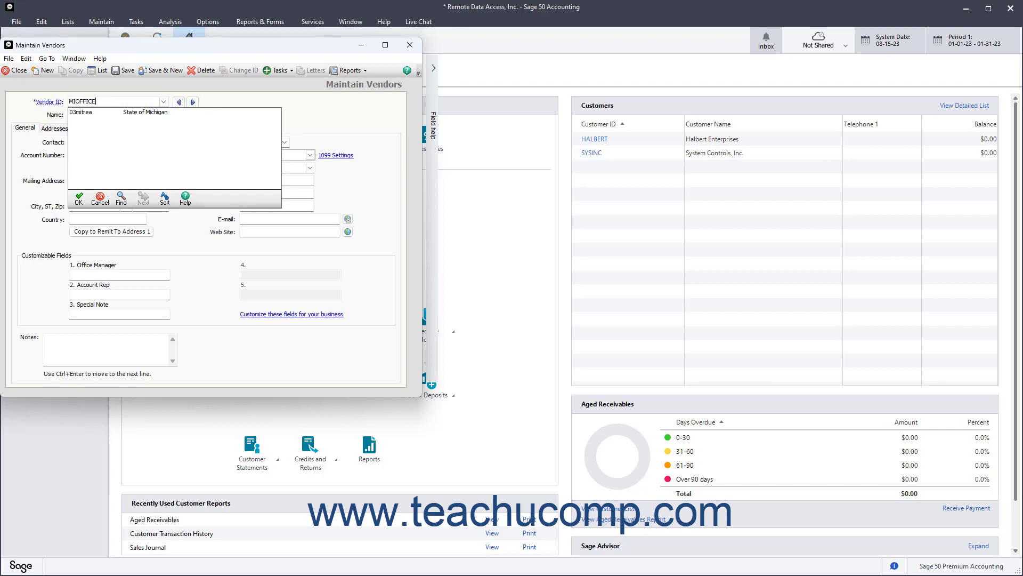
pyautogui.press('Tab')
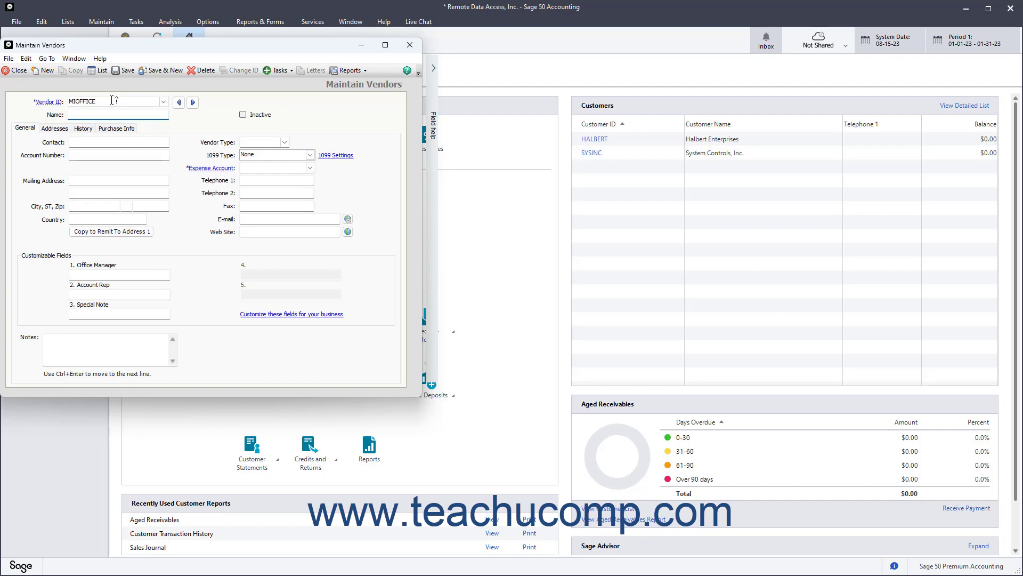
pyautogui.write('Michigan Office Space Co.')
# Step: On the General tab, enter the vendor's contact person and vendor account number
pyautogui.click(29, 129)
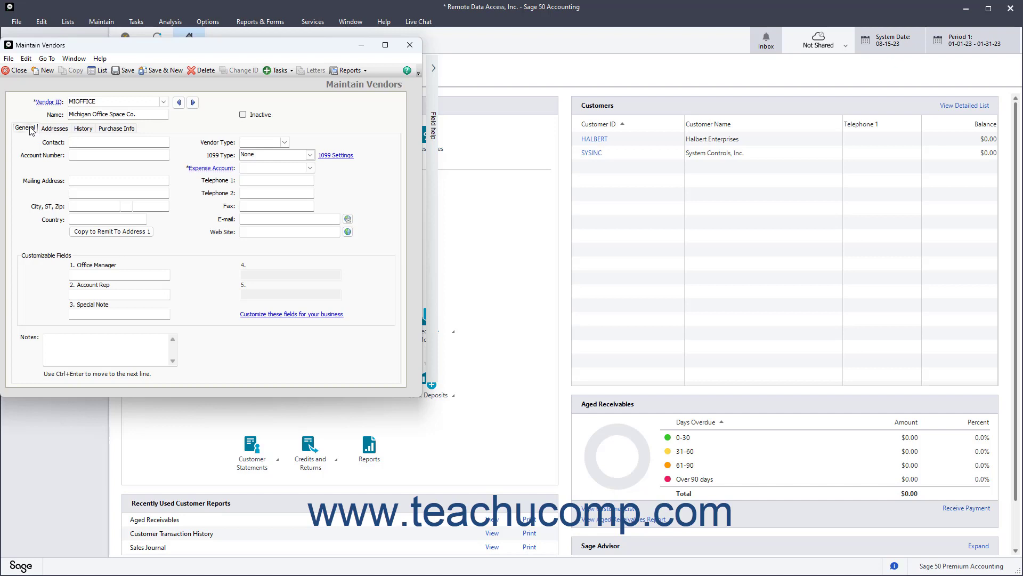
pyautogui.click(84, 142)
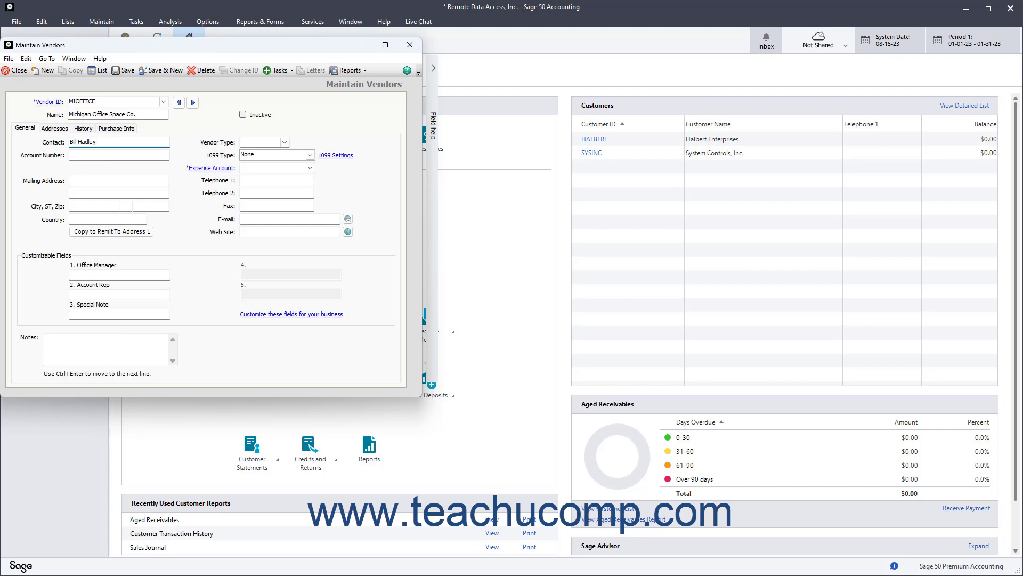
pyautogui.click(85, 154)
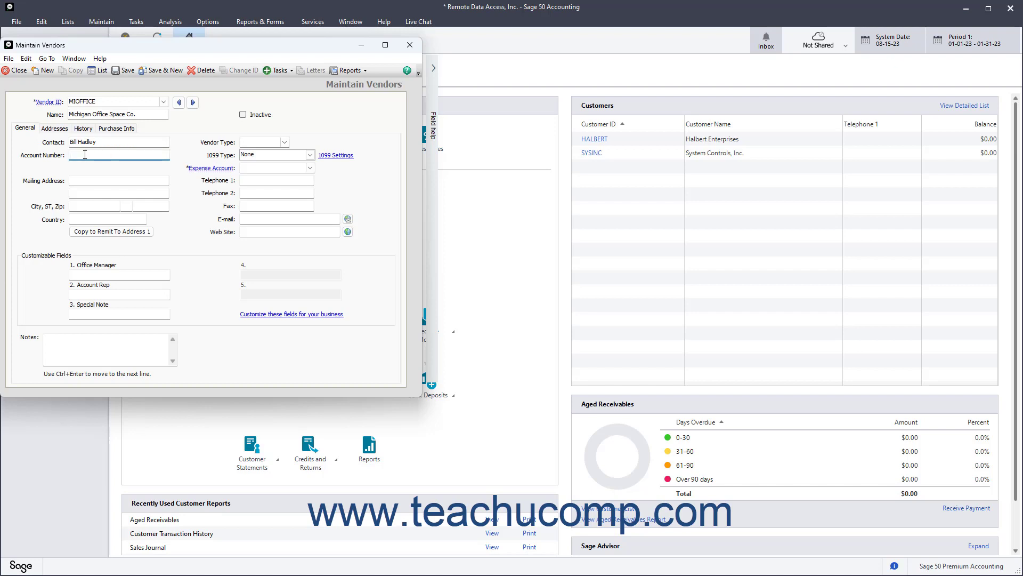
pyautogui.write('123-456')
# Step: Fill in the vendor's street address, city, state, zip code and country US
pyautogui.click(101, 182)
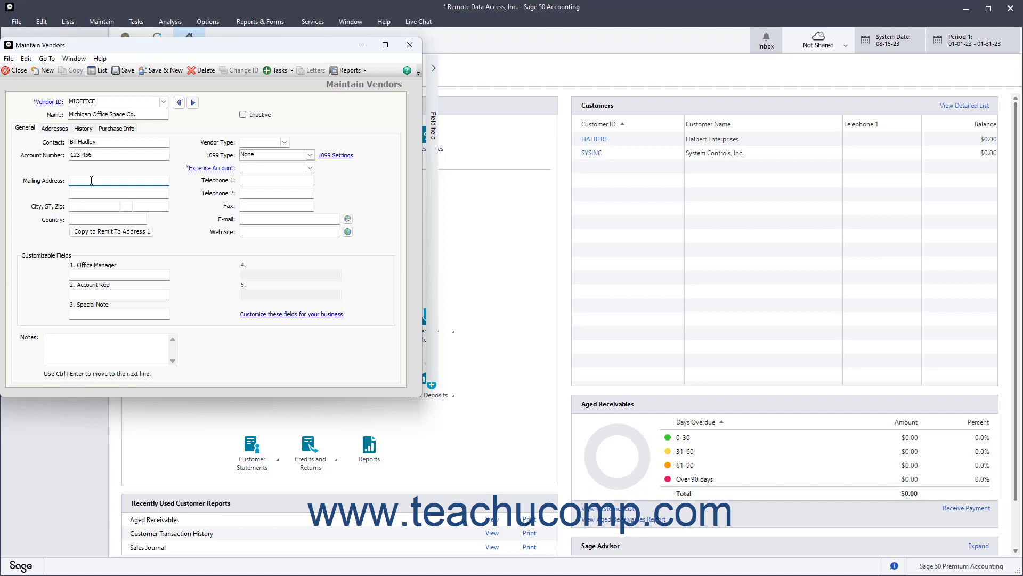
pyautogui.write('123 Maple Dr.')
pyautogui.press('Tab')
pyautogui.press('Tab')
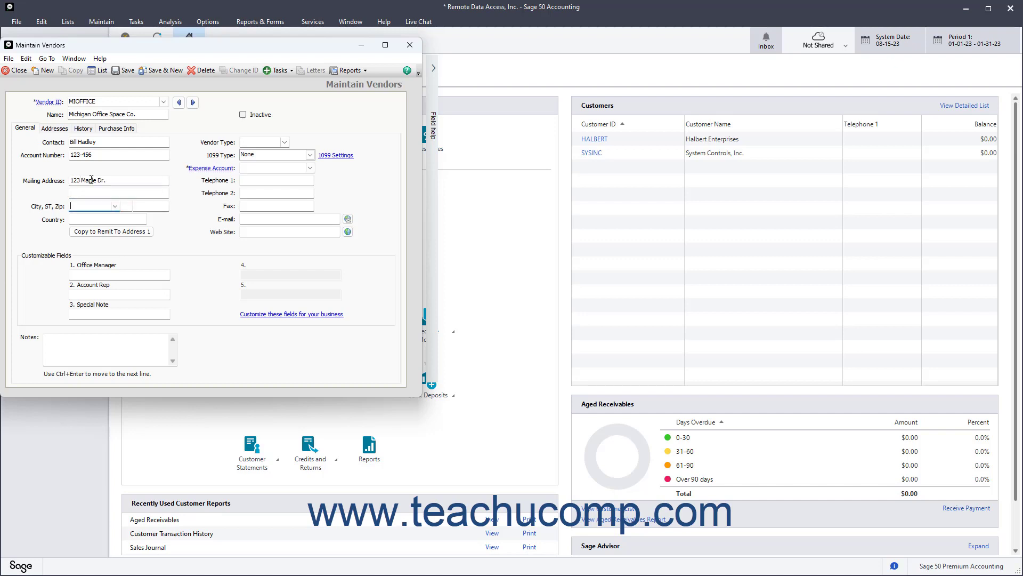
pyautogui.write('Lansing')
pyautogui.press('Tab')
pyautogui.write('MI')
pyautogui.press('Tab')
pyautogui.write('48910')
pyautogui.press('Tab')
pyautogui.write('US')
pyautogui.press('Tab')
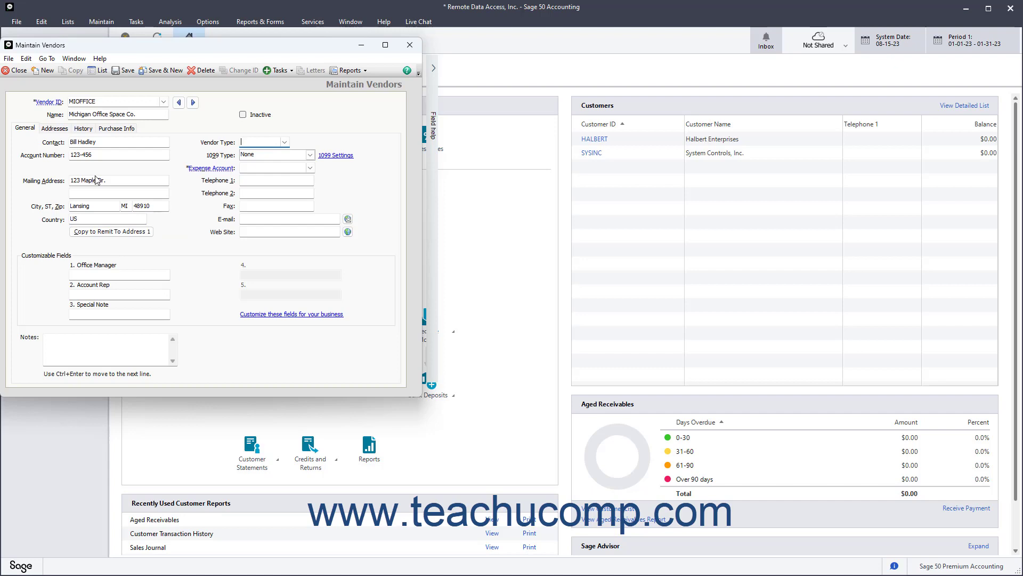
pyautogui.click(98, 237)
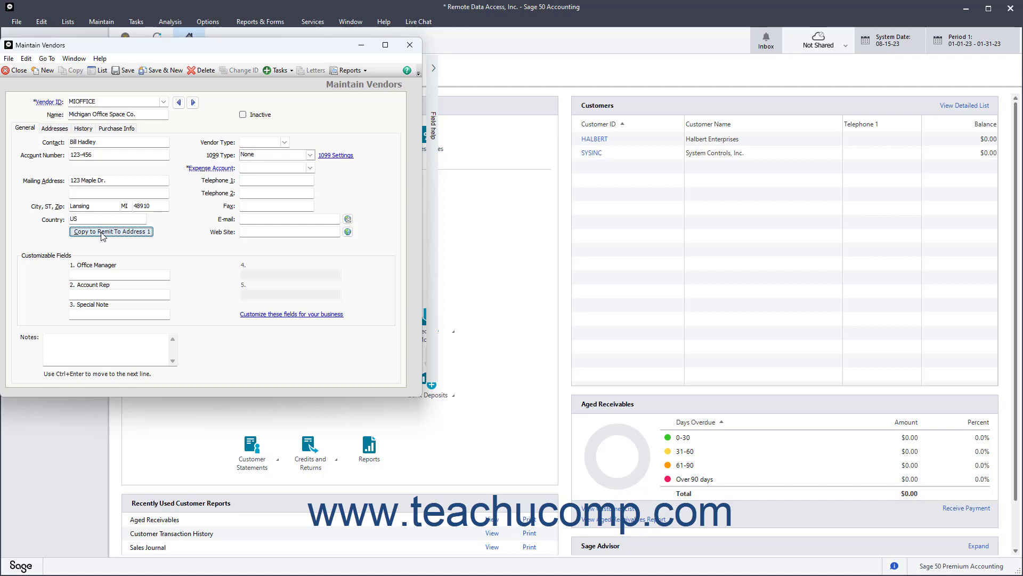
pyautogui.click(252, 142)
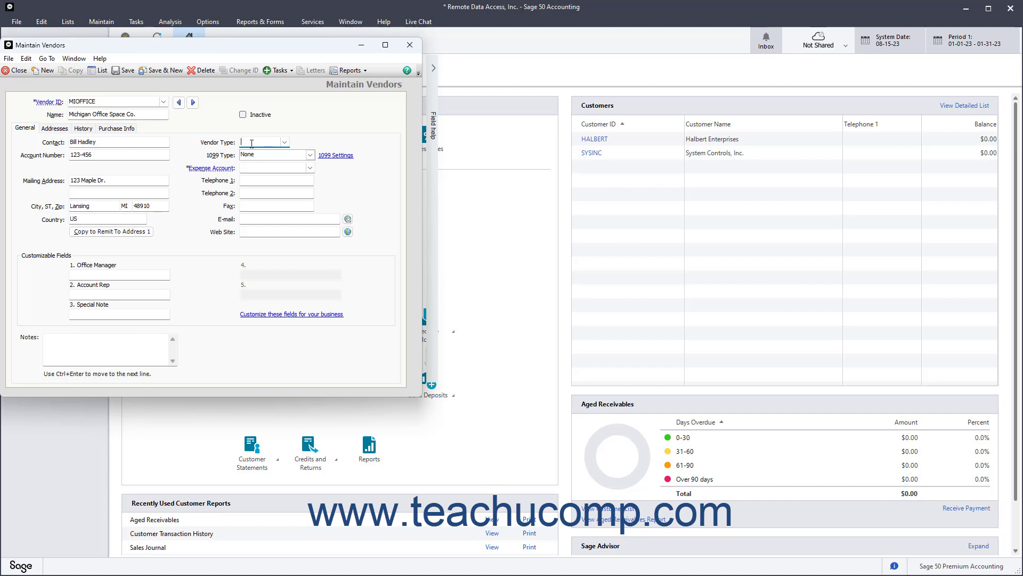
pyautogui.click(285, 144)
pyautogui.click(286, 143)
# Step: Keep the 1099 type as None and set the expense account to 74000
pyautogui.click(310, 155)
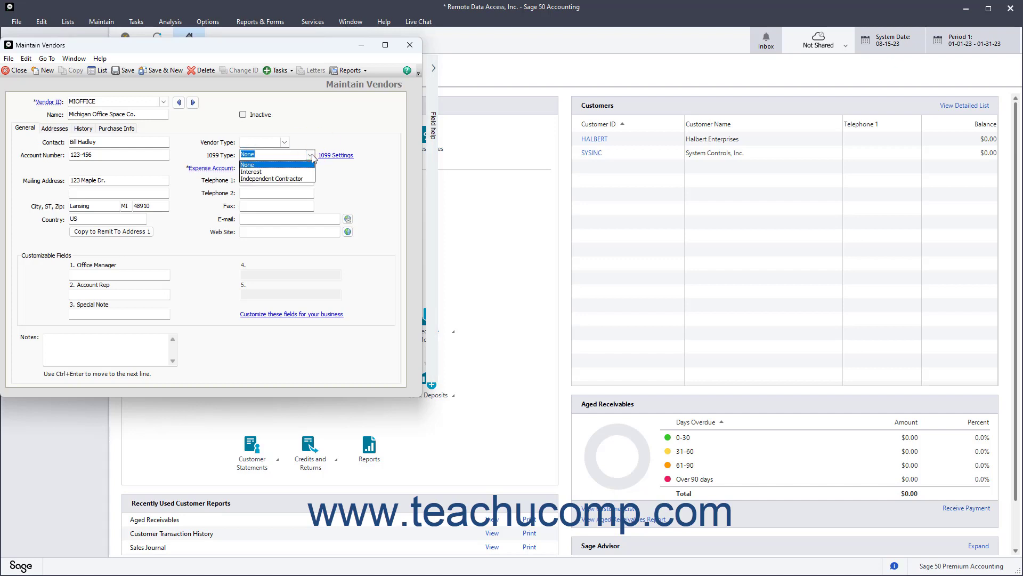
pyautogui.click(310, 155)
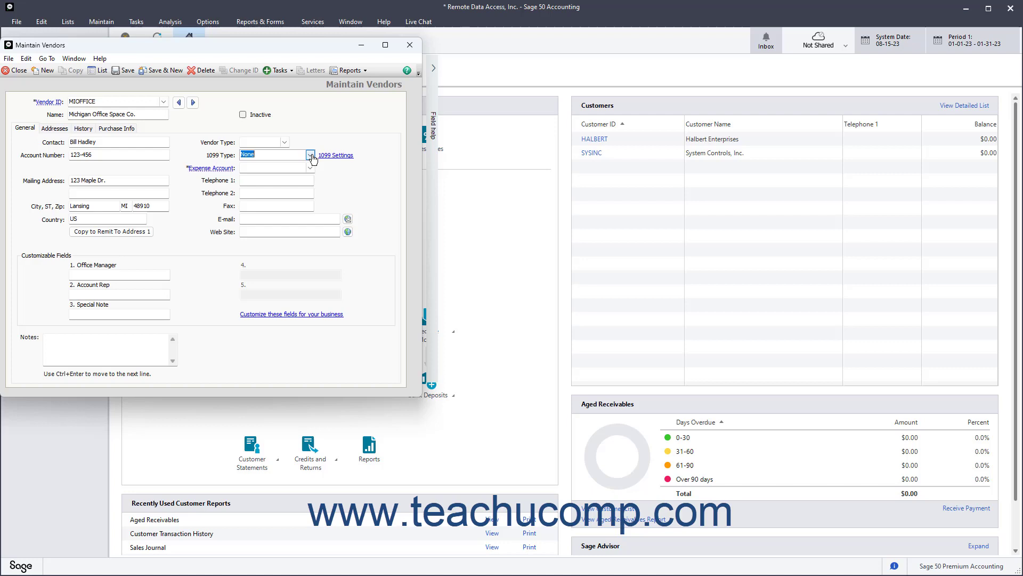
pyautogui.click(309, 169)
pyautogui.click(310, 168)
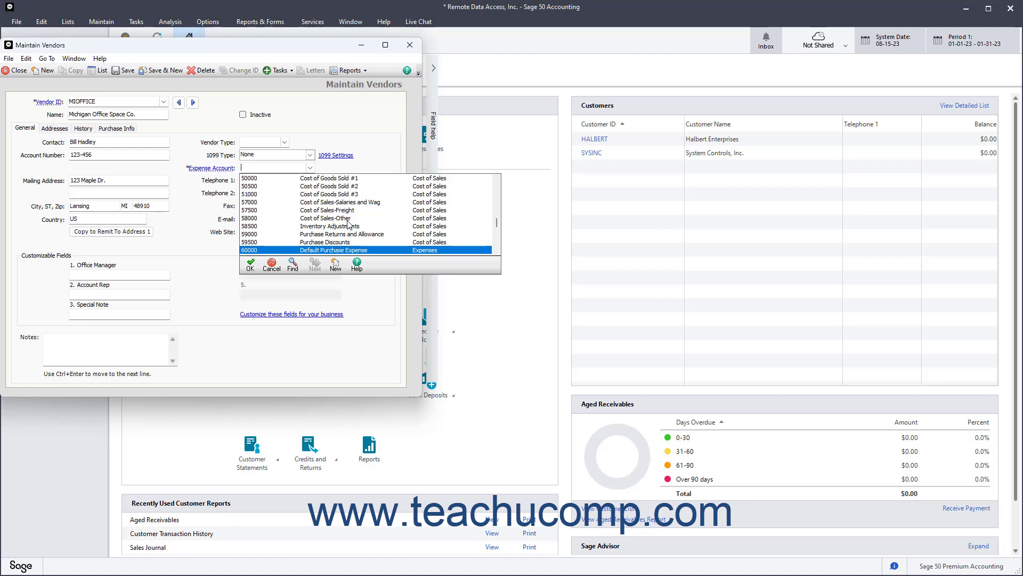
pyautogui.scroll(-3, 348, 224)
pyautogui.click(344, 235)
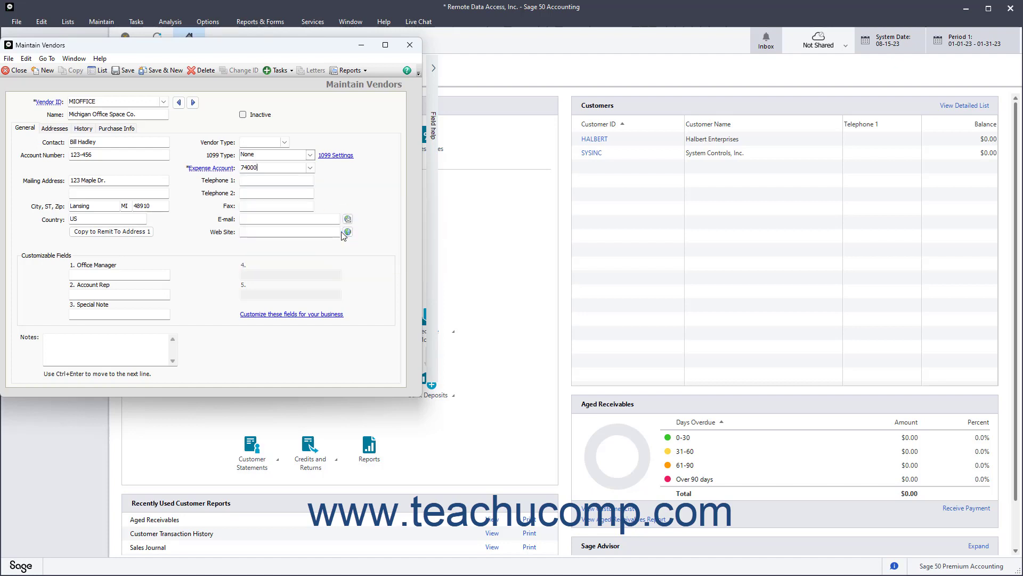
# Step: Enter the vendor's main telephone number, leaving fax, e-mail and web site blank
pyautogui.click(265, 182)
pyautogui.click(258, 205)
pyautogui.click(255, 218)
pyautogui.click(248, 232)
# Step: Copy the mailing address into Remit to Address 2 and replace its street line with a new one
pyautogui.click(67, 132)
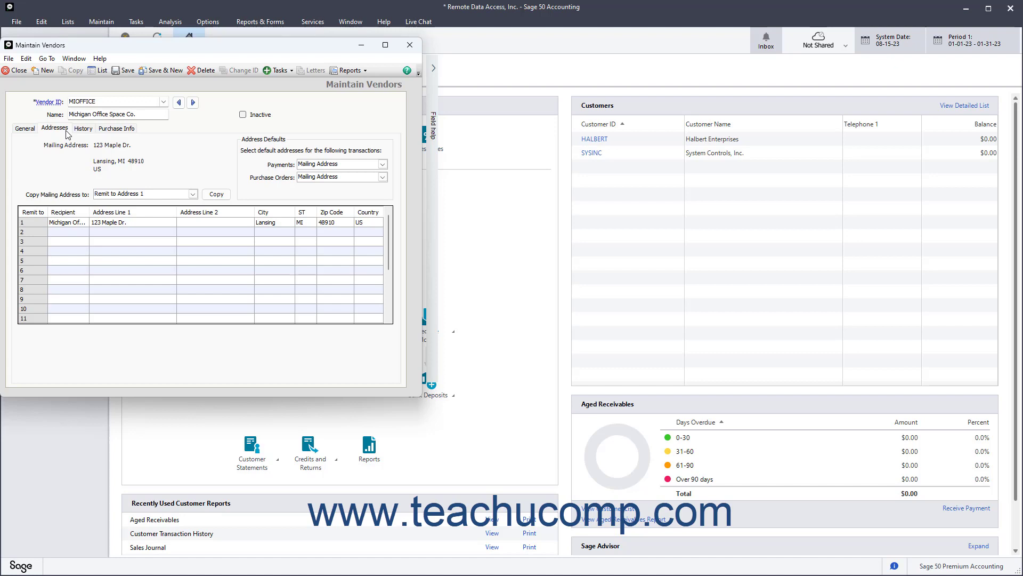
pyautogui.click(193, 195)
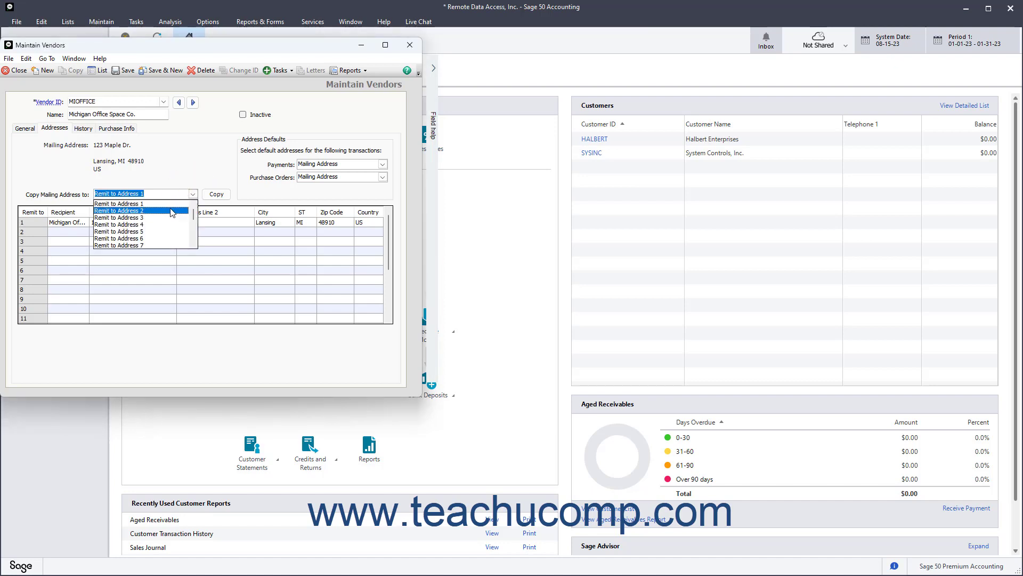
pyautogui.click(170, 210)
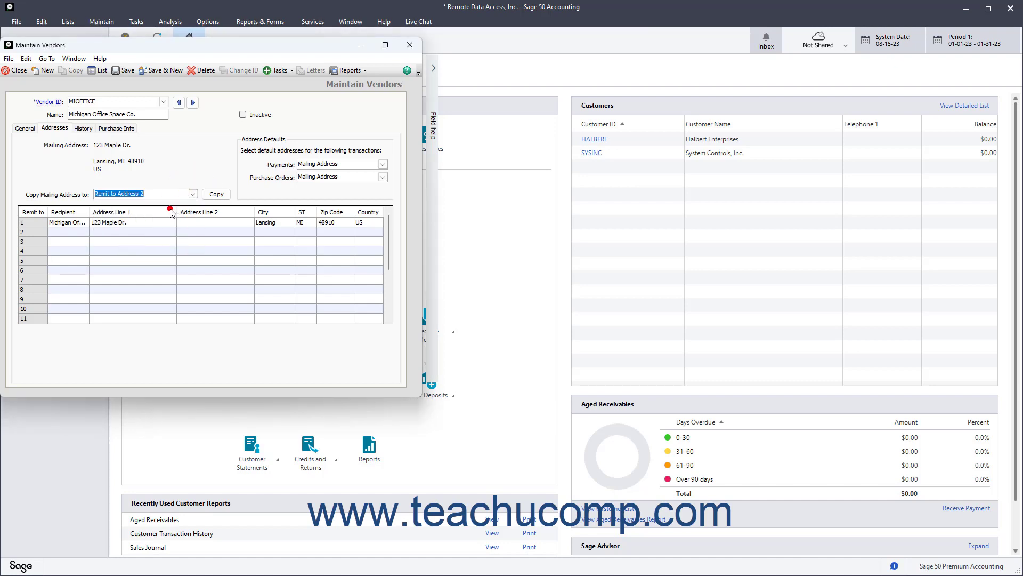
pyautogui.click(217, 195)
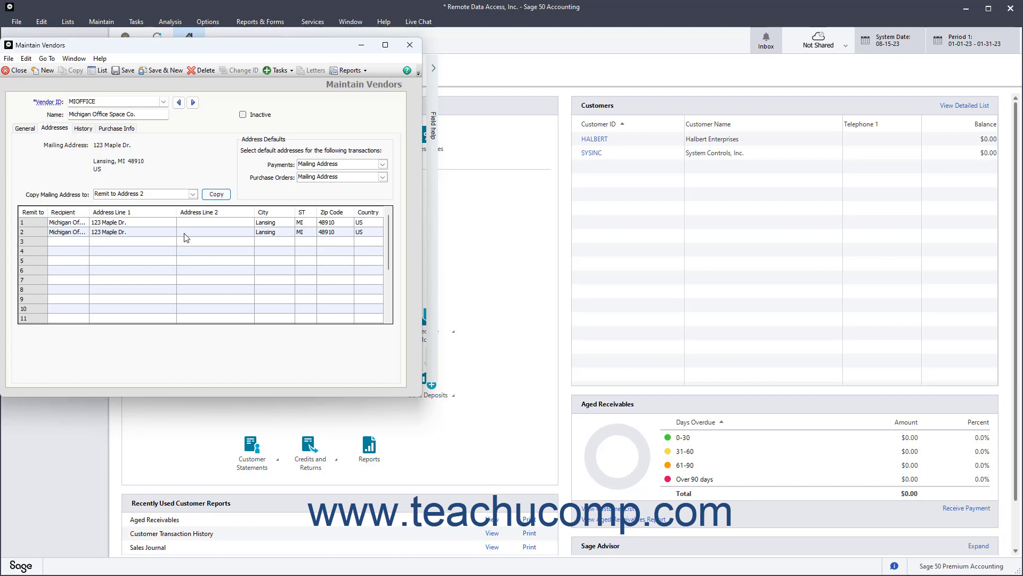
pyautogui.click(156, 233)
pyautogui.write('987 Pine St.')
# Step: Set both the Payments and Purchase Orders address defaults to Mailing Address
pyautogui.click(382, 164)
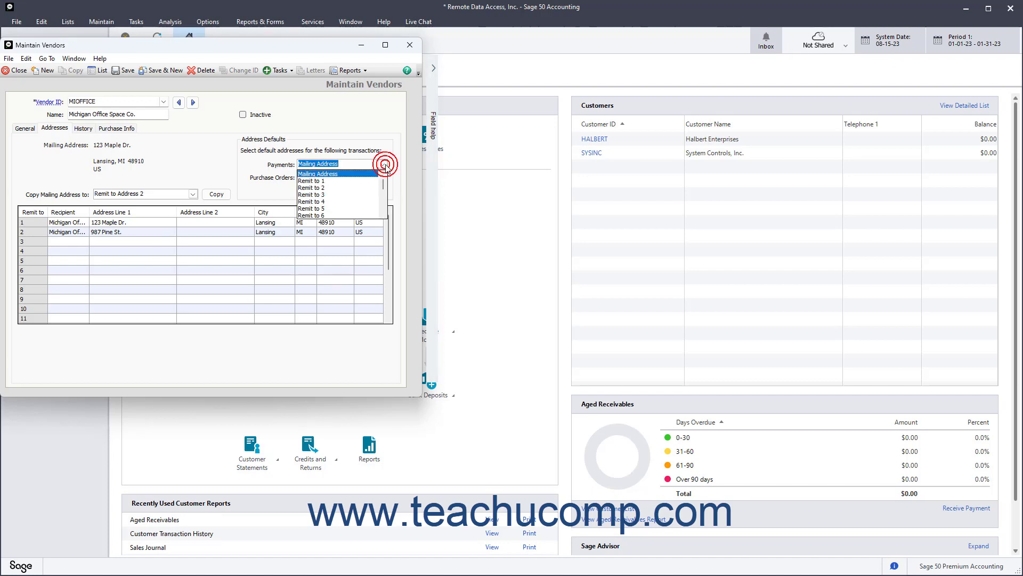
pyautogui.click(385, 164)
pyautogui.click(383, 178)
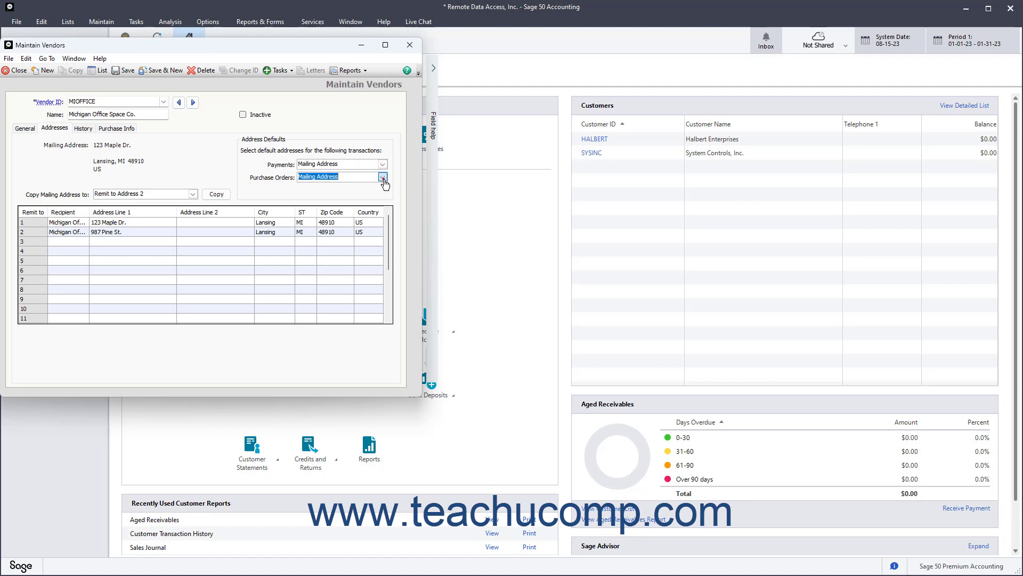
pyautogui.click(383, 179)
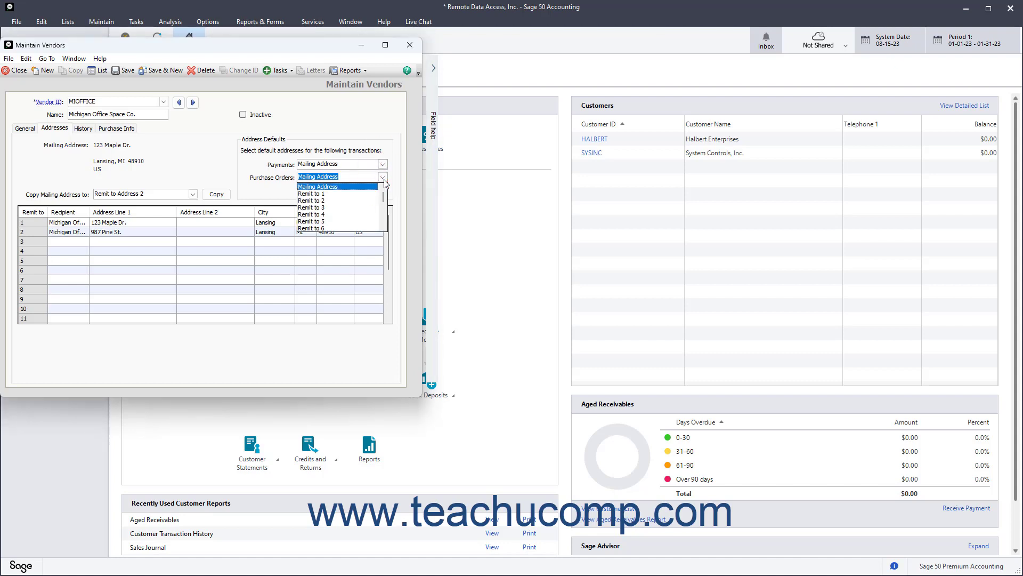
pyautogui.click(384, 181)
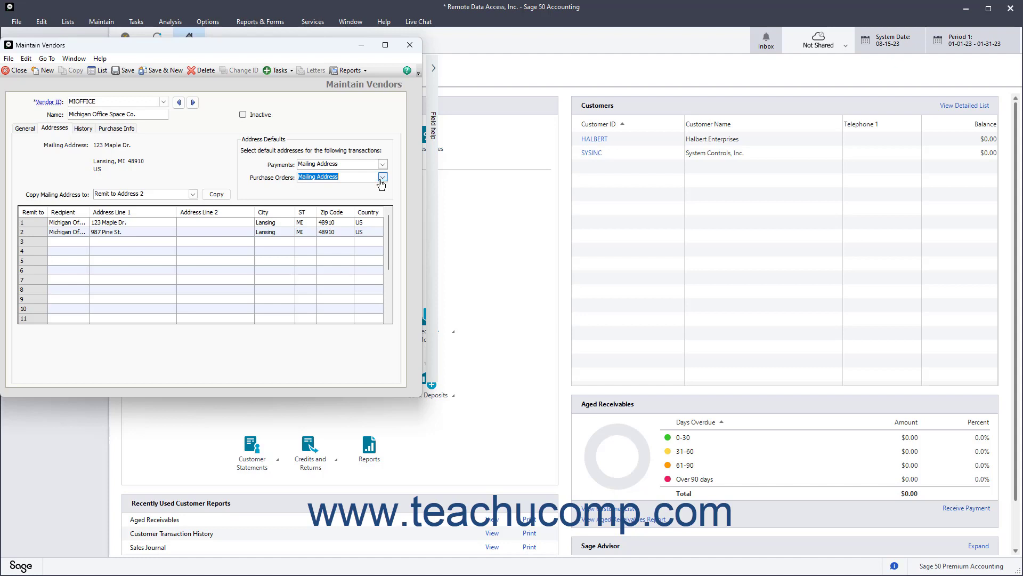
# Step: Show MIOFFICE's History tab with its Aug 15, 2023 vendor-since date and empty activity
pyautogui.click(84, 128)
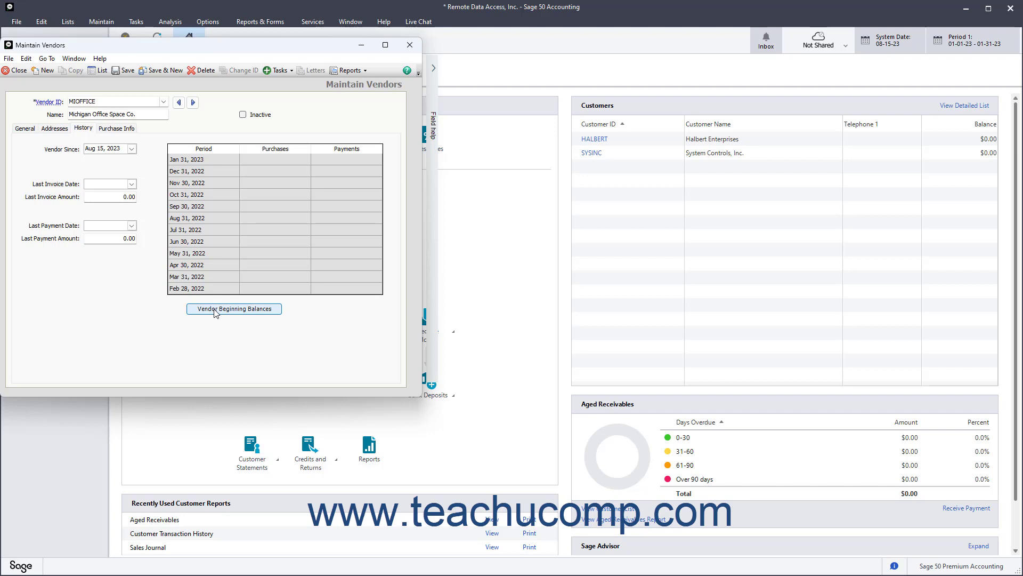
pyautogui.click(228, 314)
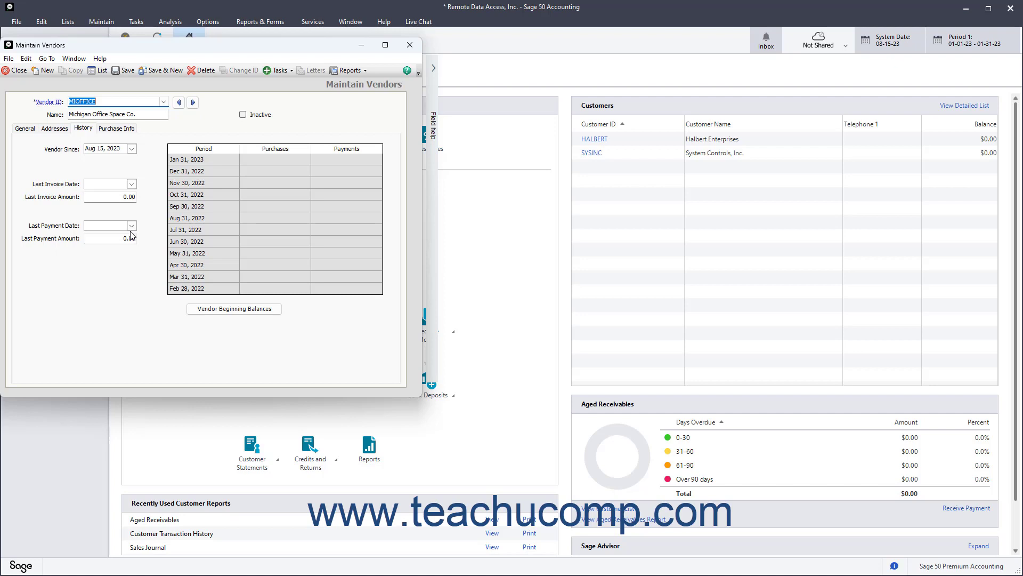
# Step: On Purchase Info, choose UPS Ground as the Ship Via method
pyautogui.click(128, 131)
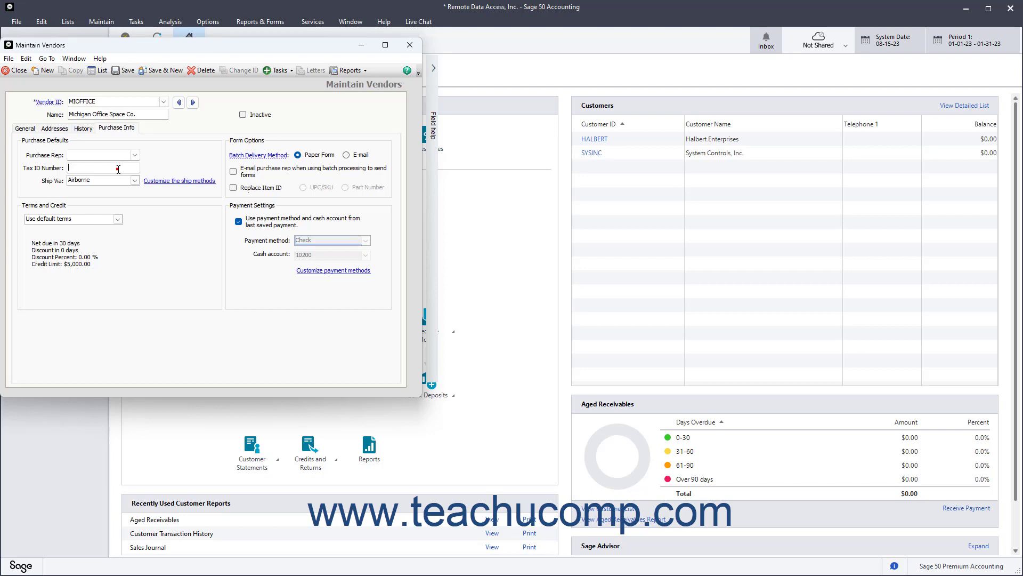
pyautogui.click(118, 169)
pyautogui.click(136, 181)
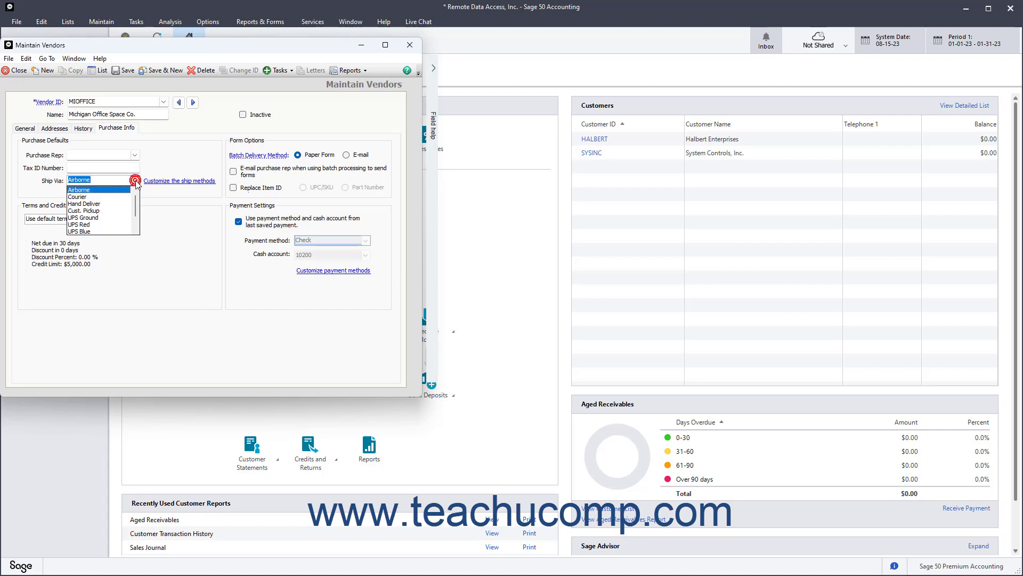
pyautogui.click(108, 212)
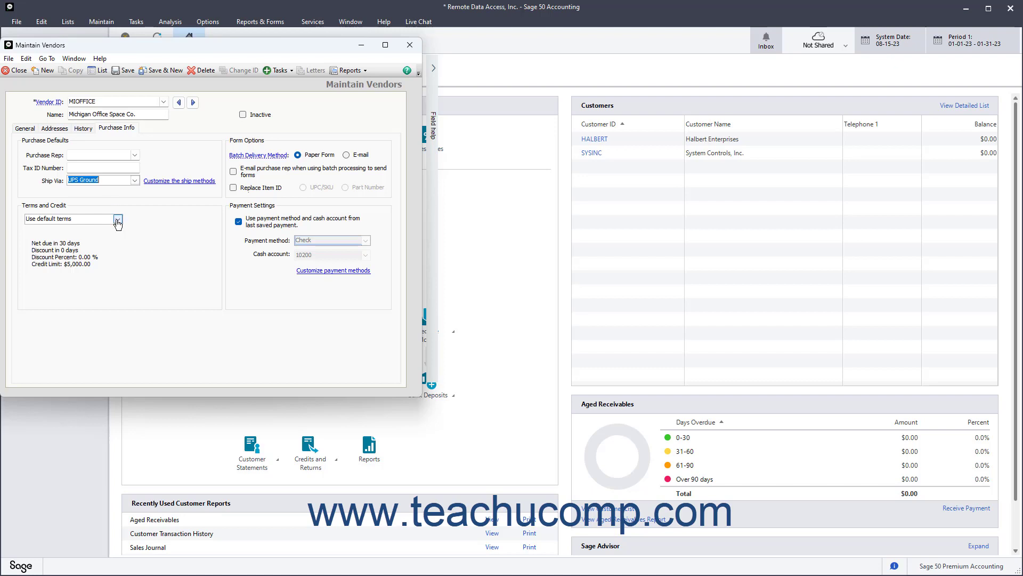
# Step: Customize MIOFFICE's terms so bills are due on day 25 of the next month
pyautogui.click(117, 219)
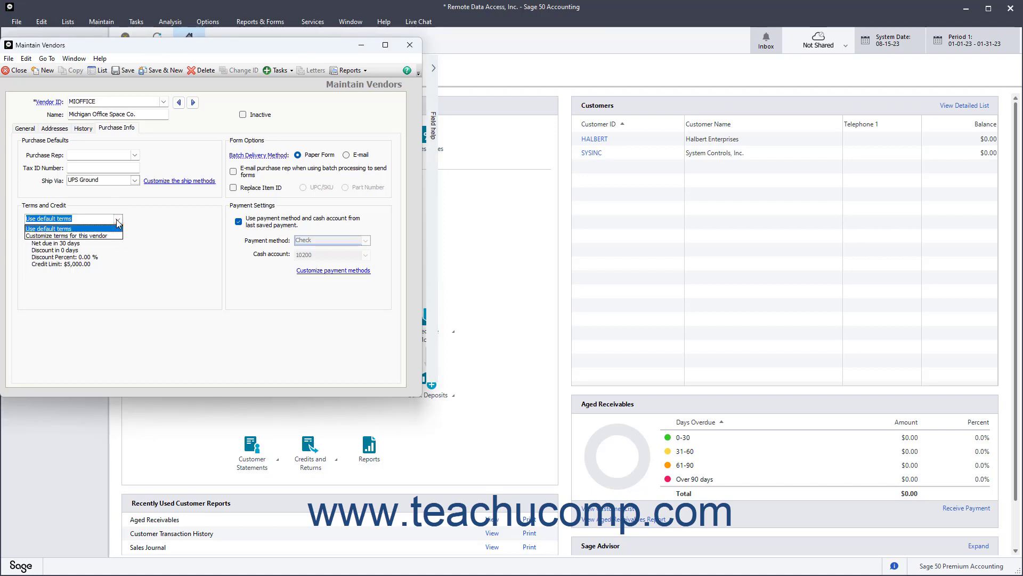
pyautogui.click(110, 235)
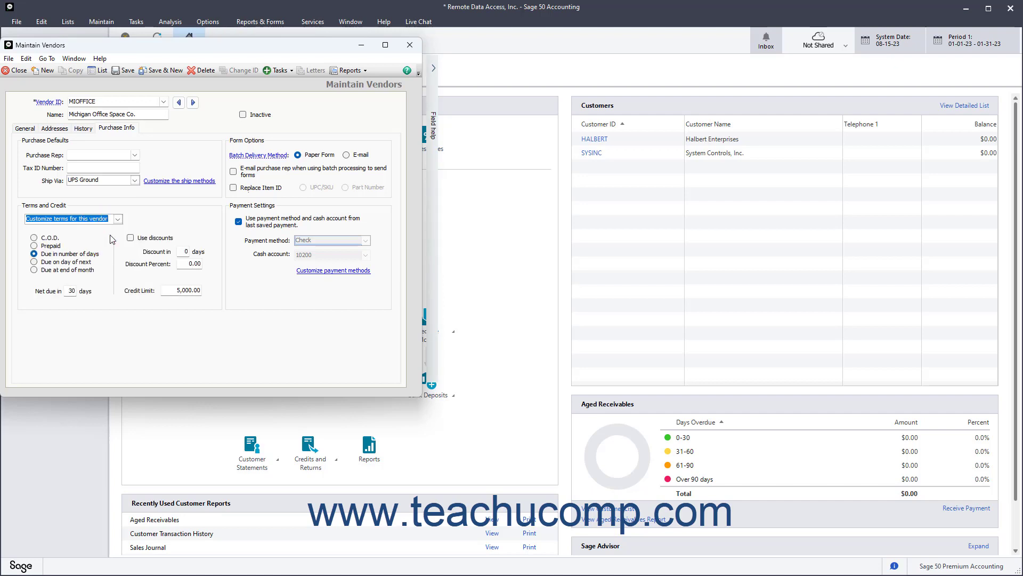
pyautogui.click(78, 261)
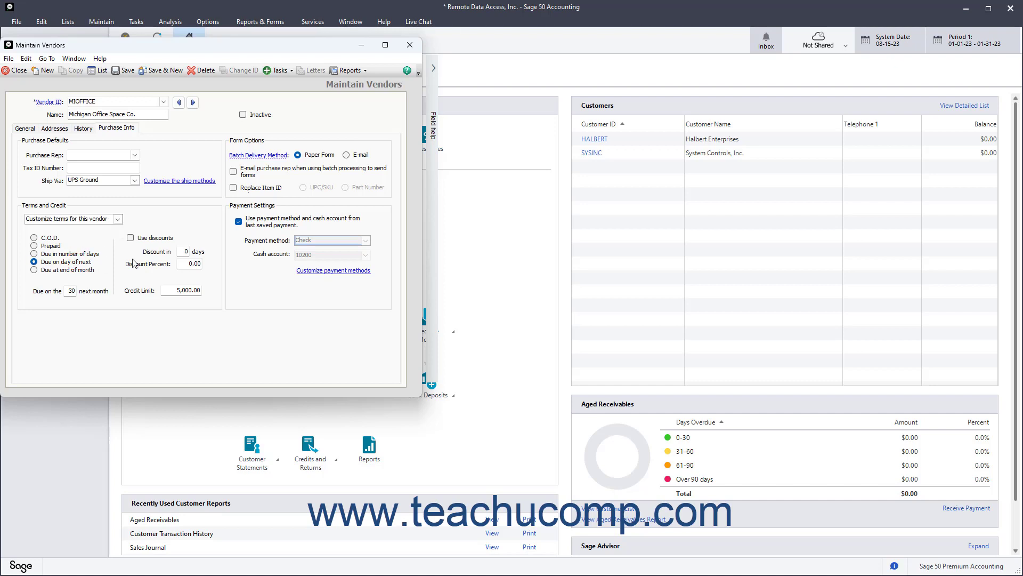
pyautogui.click(70, 290)
pyautogui.write('25')
pyautogui.click(299, 156)
pyautogui.click(265, 189)
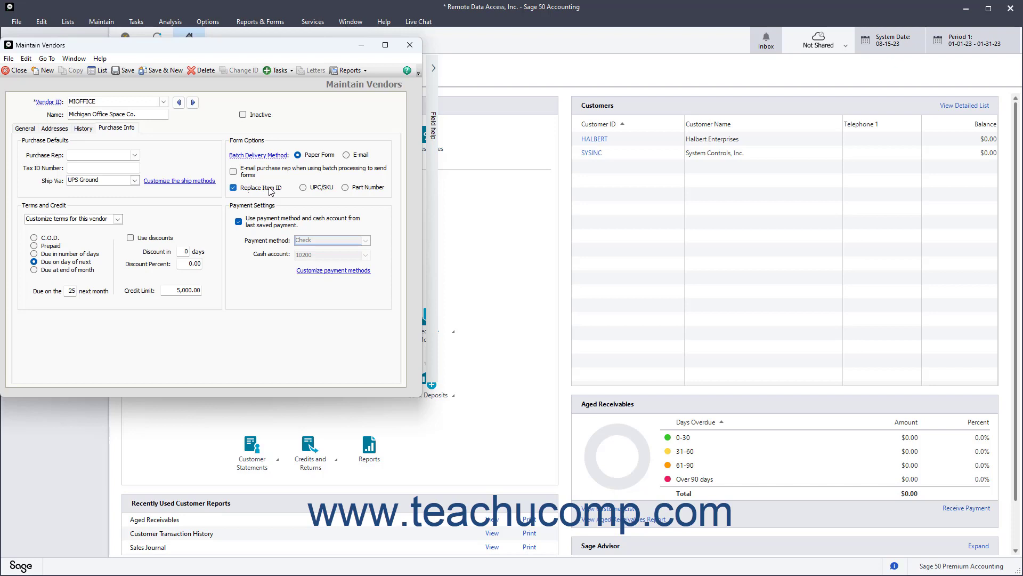
pyautogui.click(316, 190)
pyautogui.click(352, 187)
pyautogui.click(304, 187)
pyautogui.click(252, 189)
# Step: Stop reusing last payment settings and pay by Check from cash account 10200
pyautogui.click(250, 225)
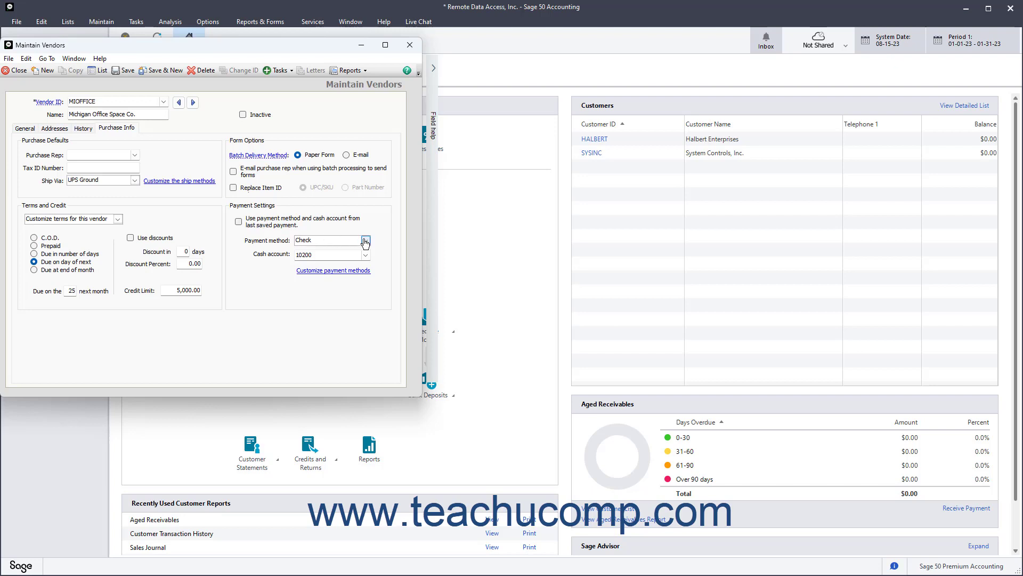
pyautogui.click(365, 241)
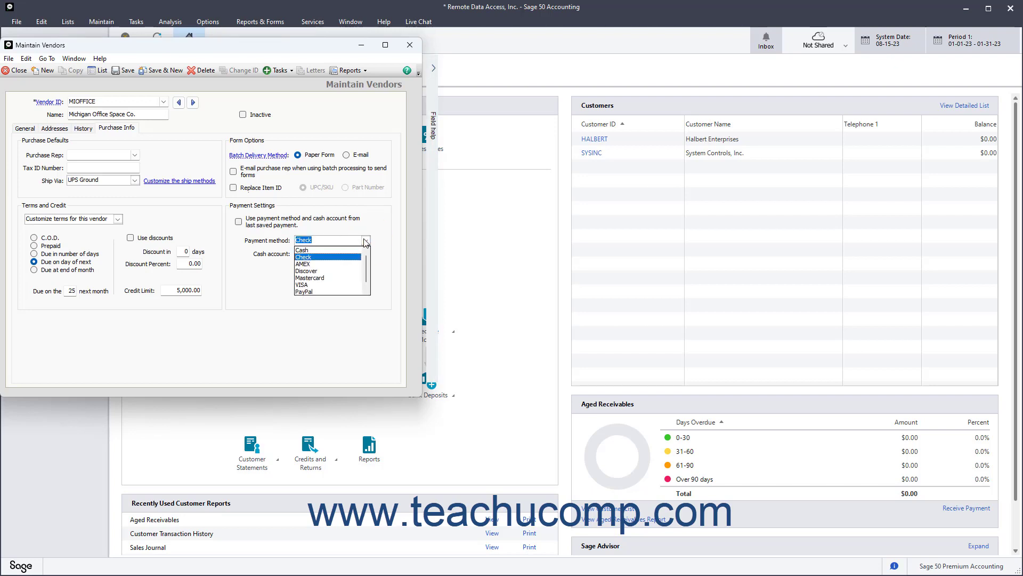
pyautogui.click(365, 241)
pyautogui.click(366, 257)
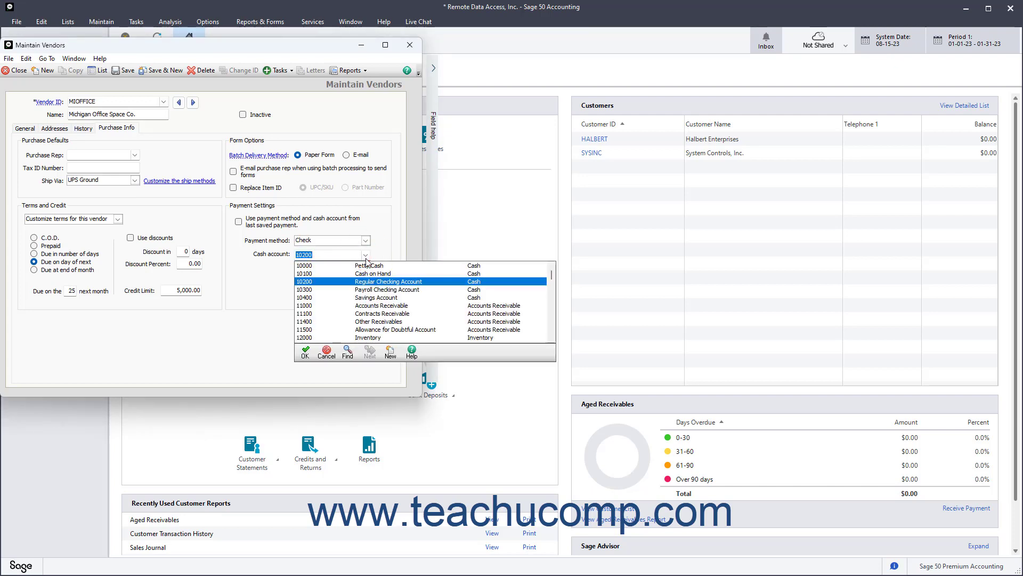
pyautogui.click(366, 256)
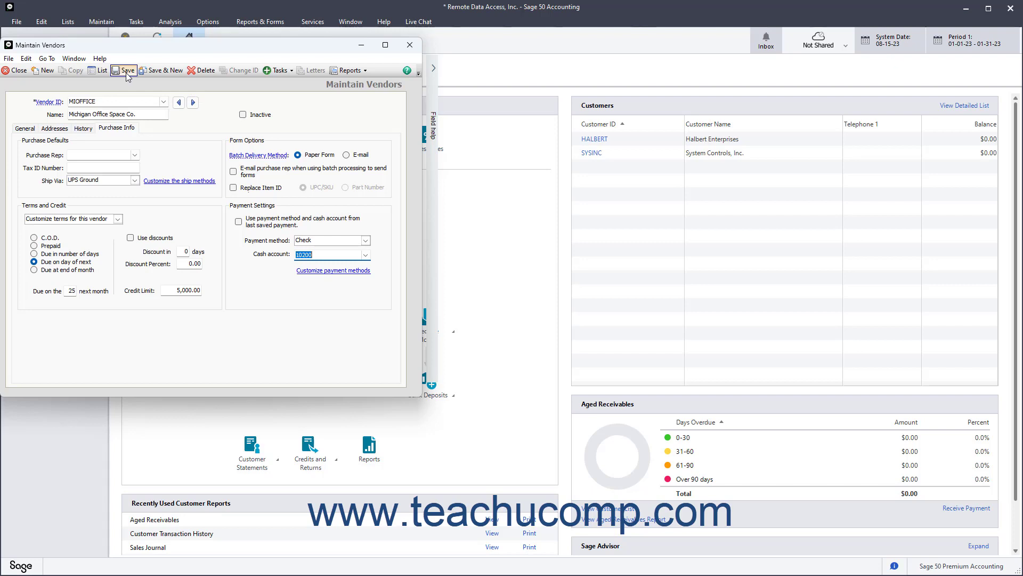
# Step: Save the MIOFFICE vendor with Save & New, then close Maintain Vendors
pyautogui.click(158, 73)
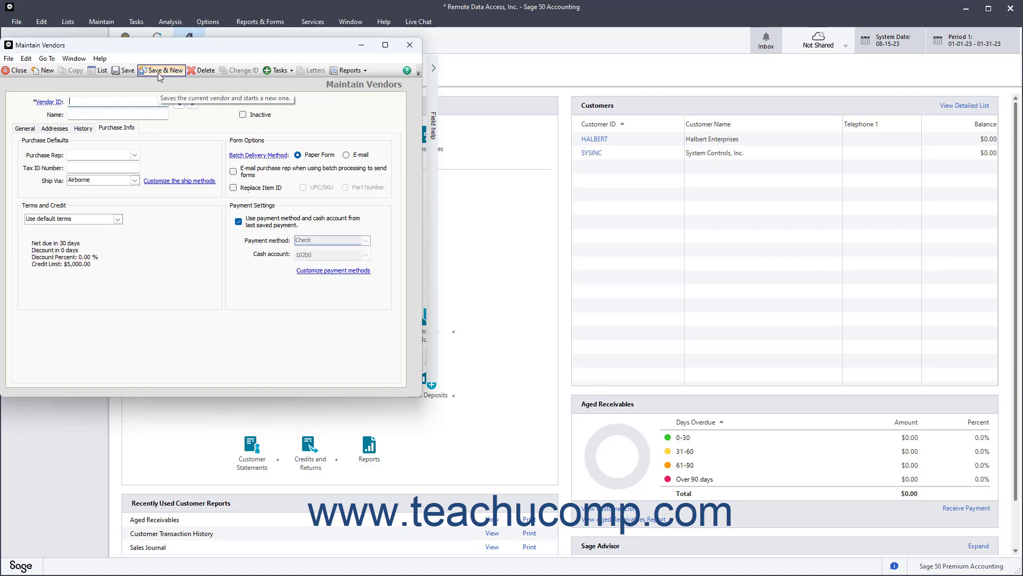
pyautogui.click(15, 71)
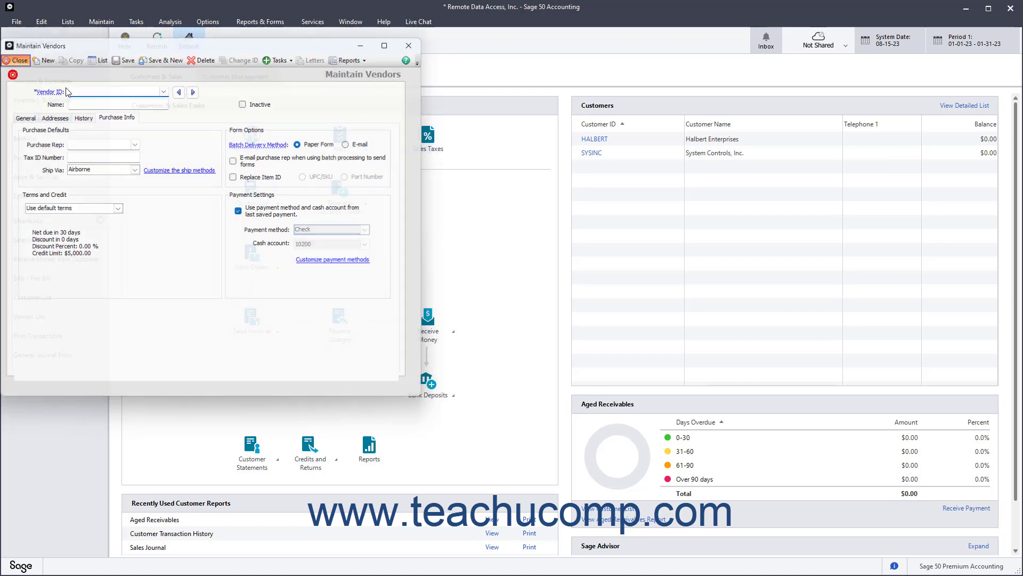